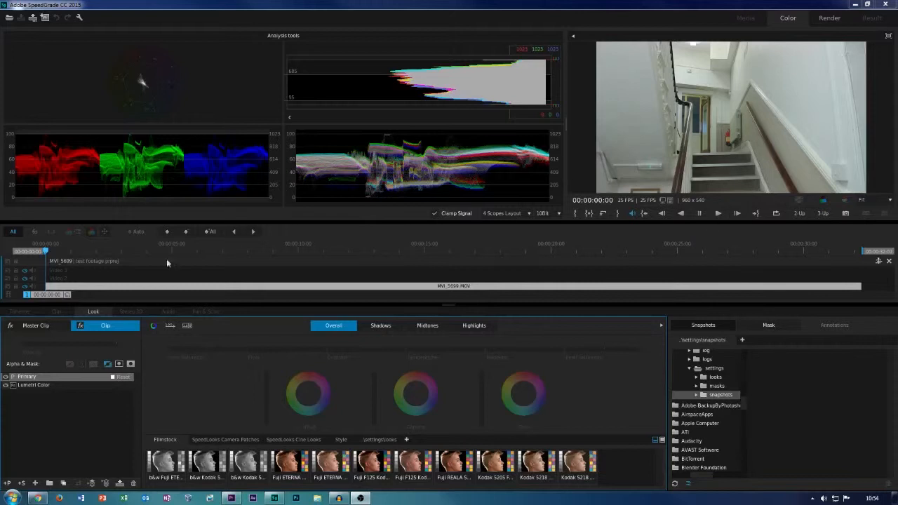
Move the playhead to 00:00:03:09 and slightly lower the clip's overall Offset level
left_click(47, 251)
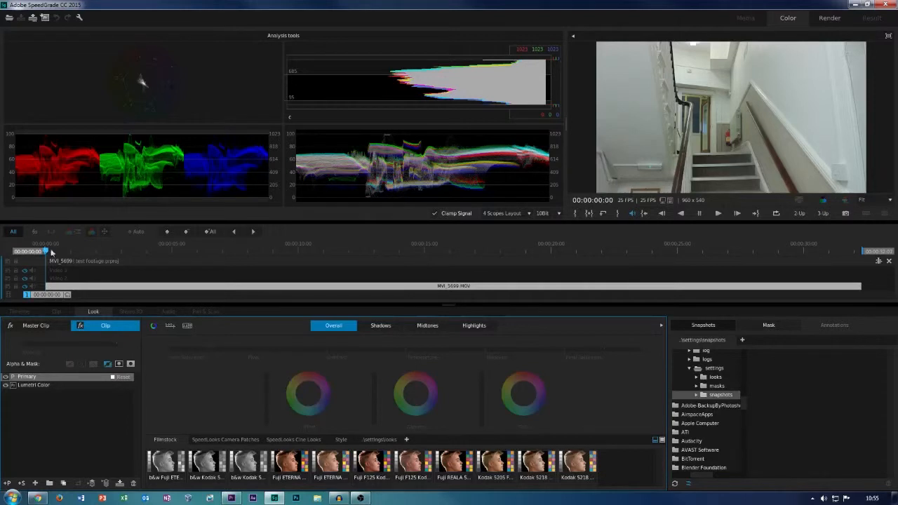
left_click(130, 254)
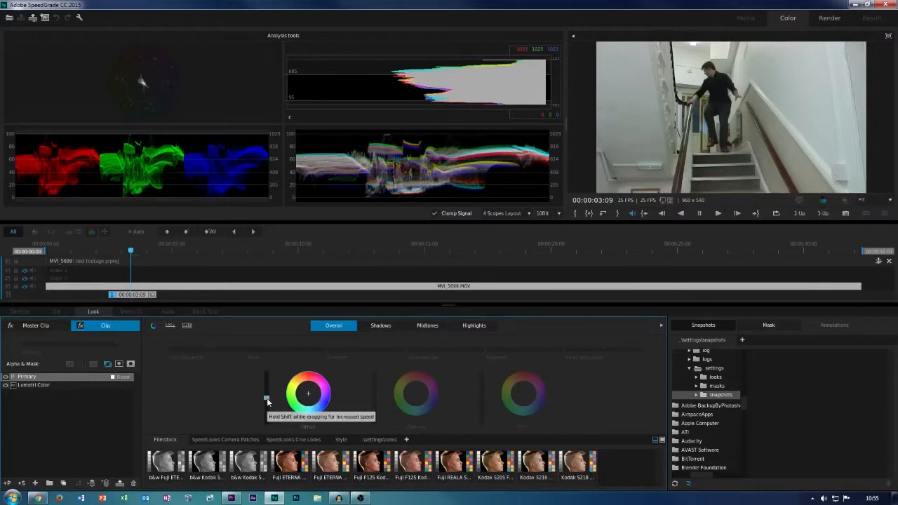
left_click(268, 402)
left_click_drag(267, 401, 267, 398)
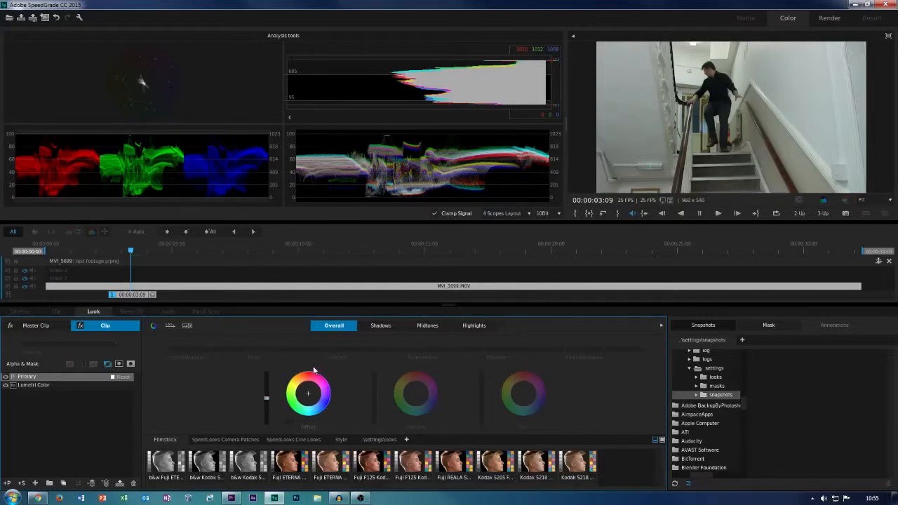
mouse_move(322, 353)
left_click(837, 174)
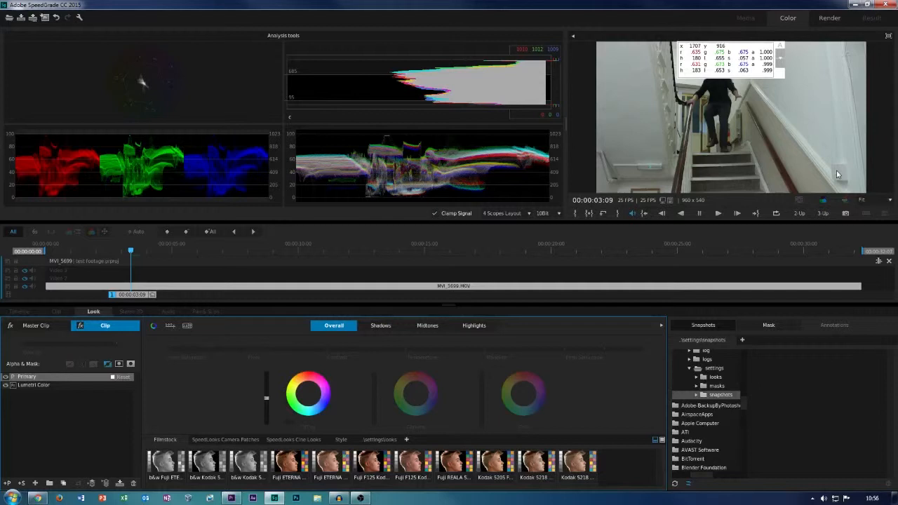
Show the colour controls as RGB sliders and fine-tune the overall red Gamma
left_click(171, 327)
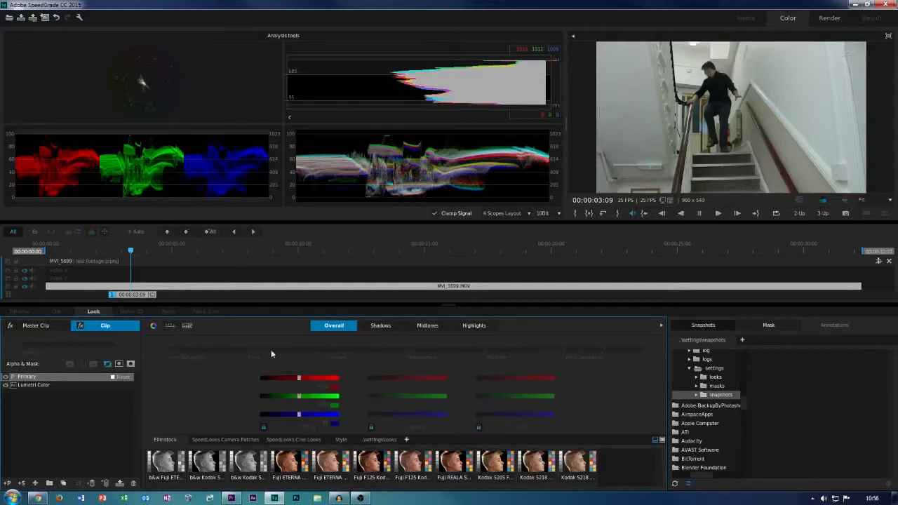
left_click(407, 378)
left_click(709, 73)
mouse_move(409, 385)
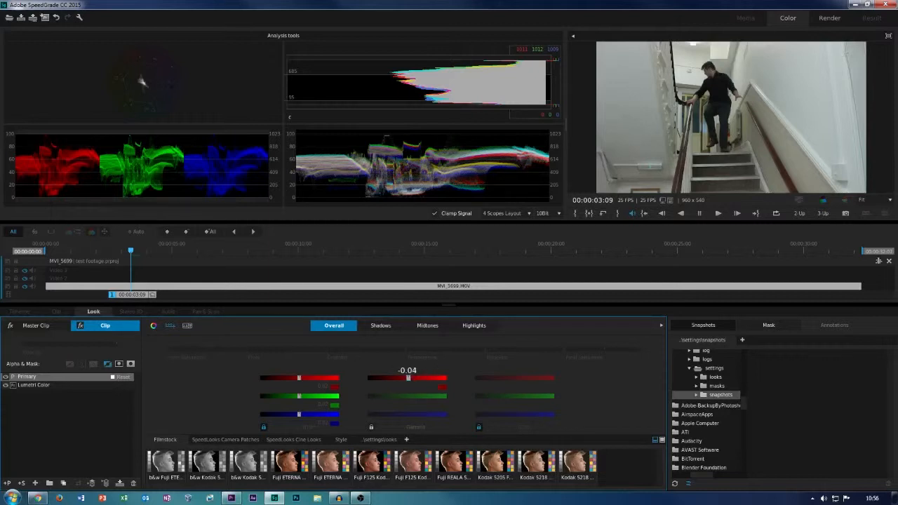
left_click_drag(408, 378, 409, 377)
mouse_move(797, 108)
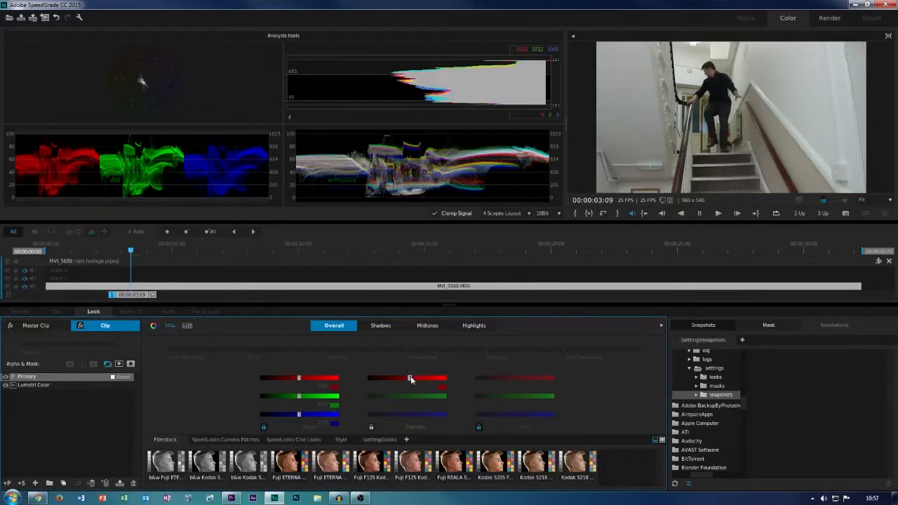
mouse_move(848, 70)
left_click(322, 442)
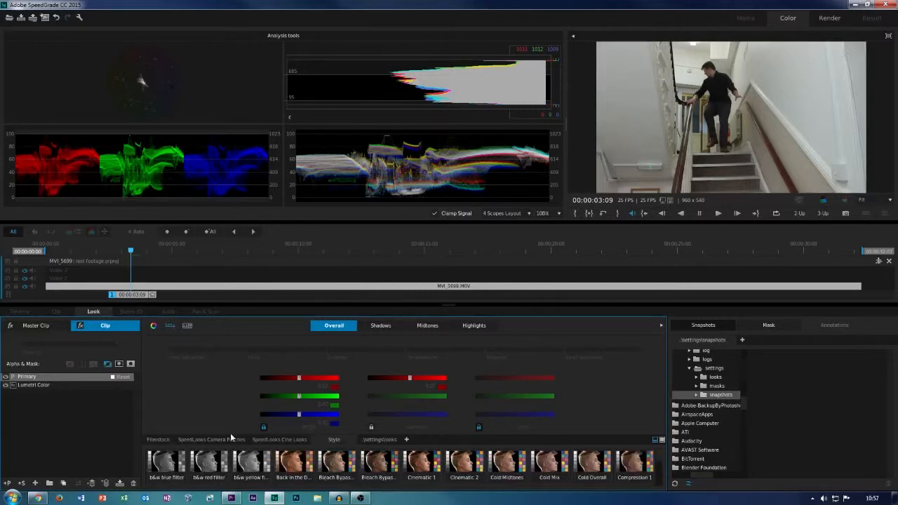
left_click(161, 440)
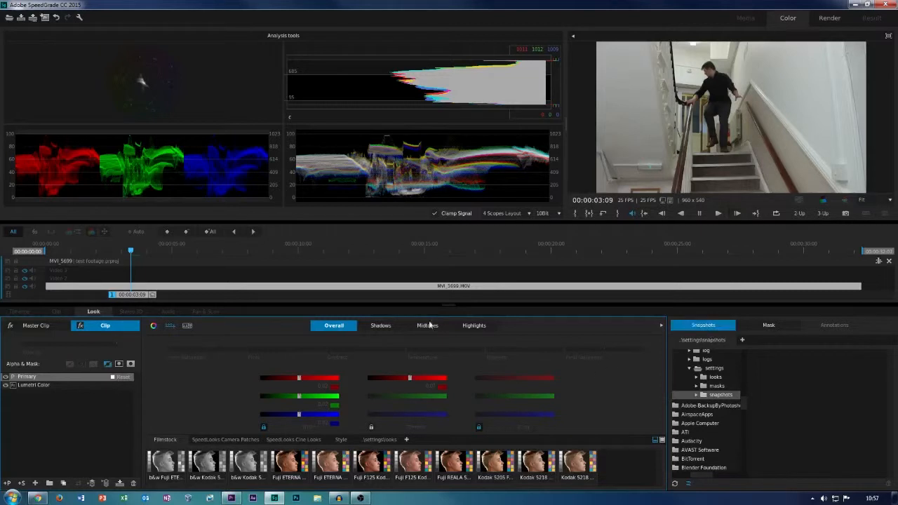
Bring up the Highlights controls and widen the video viewer, zoomed to 100%
left_click(475, 325)
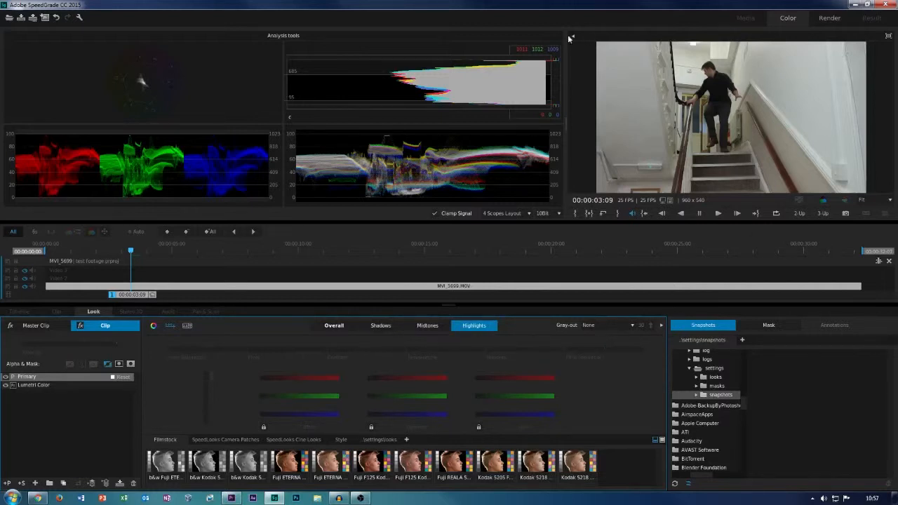
left_click_drag(555, 34, 435, 34)
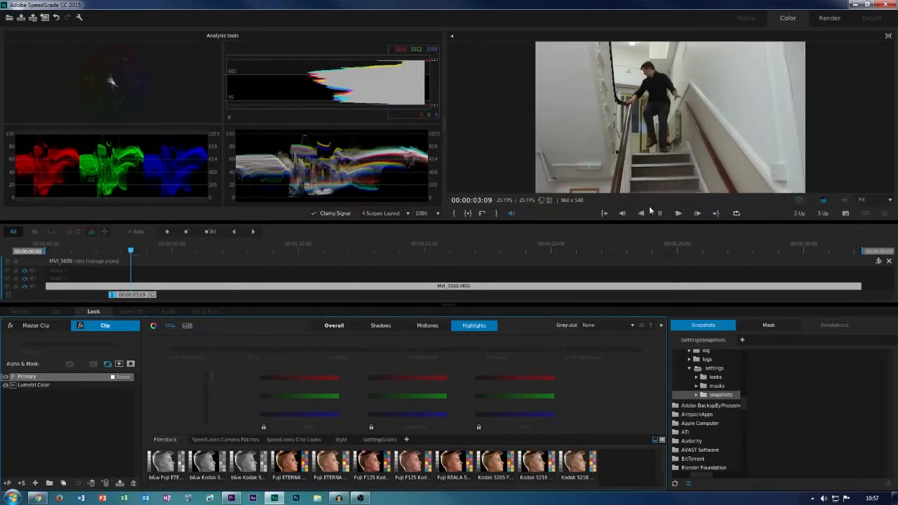
left_click(867, 202)
left_click(865, 241)
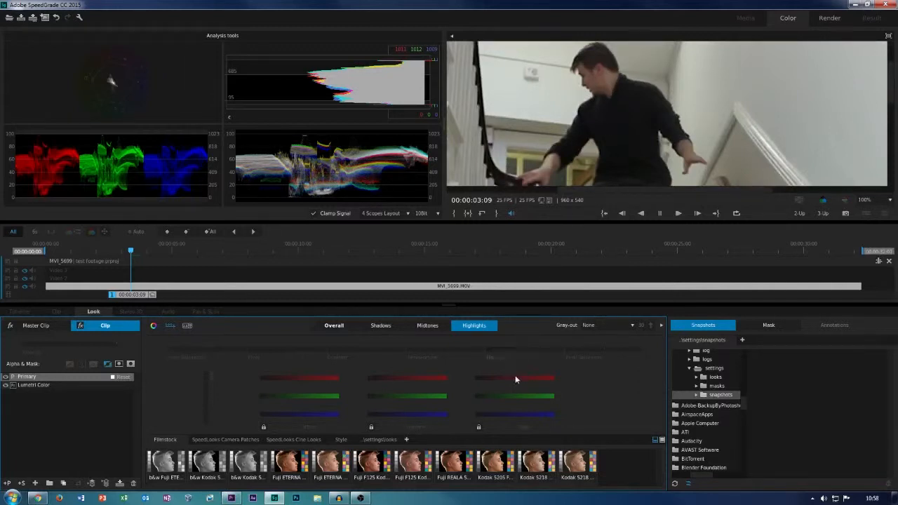
Raise the Highlights Final Saturation to 1.24 and return the viewer zoom to Fit
mouse_move(602, 349)
left_click_drag(605, 349, 607, 349)
mouse_move(818, 135)
left_click_drag(607, 349, 612, 349)
left_click(869, 200)
left_click(868, 214)
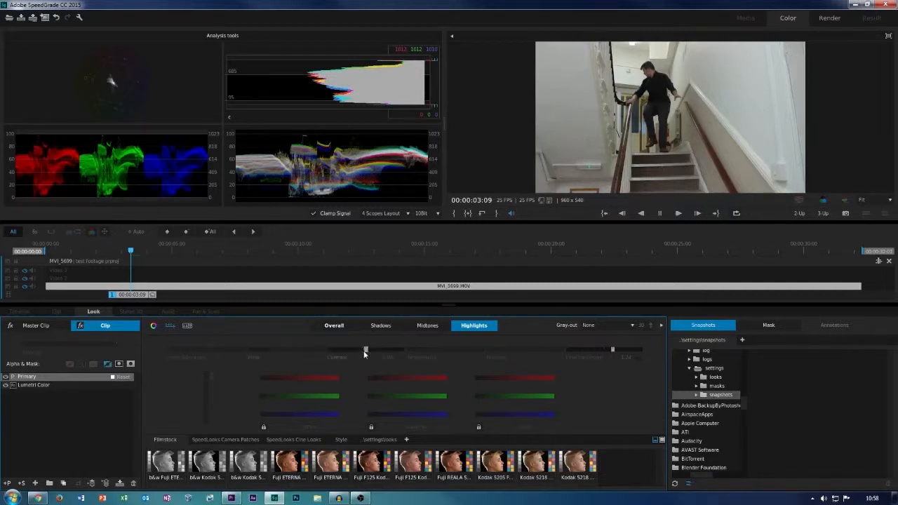
Try a Highlights Contrast of 0.14 and settle on a value slightly below neutral
left_click_drag(365, 348, 370, 349)
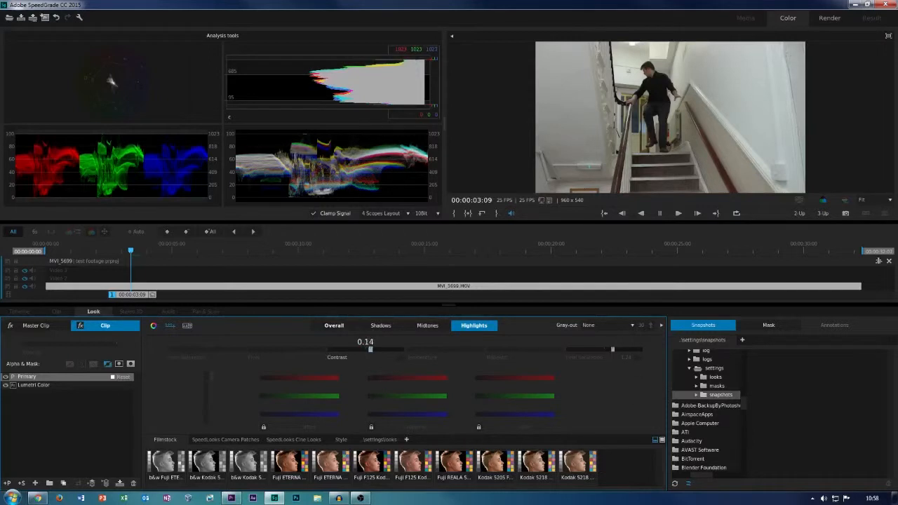
left_click_drag(370, 349, 363, 349)
left_click(657, 98)
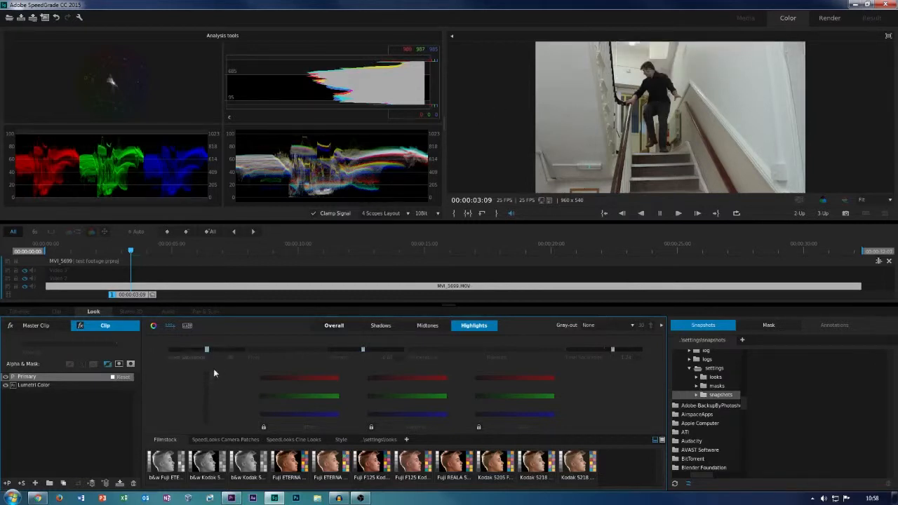
Raise the Highlights Input Saturation slightly and bring up the Shadows controls
left_click(207, 349)
left_click_drag(206, 350, 220, 350)
mouse_move(115, 82)
left_mouse_down()
mouse_move(108, 75)
mouse_move(118, 80)
left_mouse_up()
left_click(381, 325)
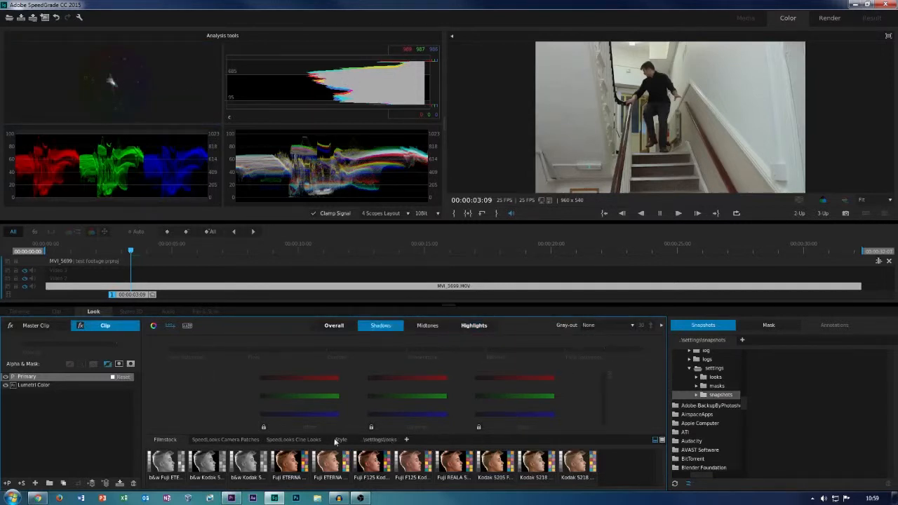
Browse the SpeedLooks Cine Looks, Style and SpeedLooks Camera Patches presets, previewing the Canon 5D and Blue Moon looks on the clip
left_click(281, 439)
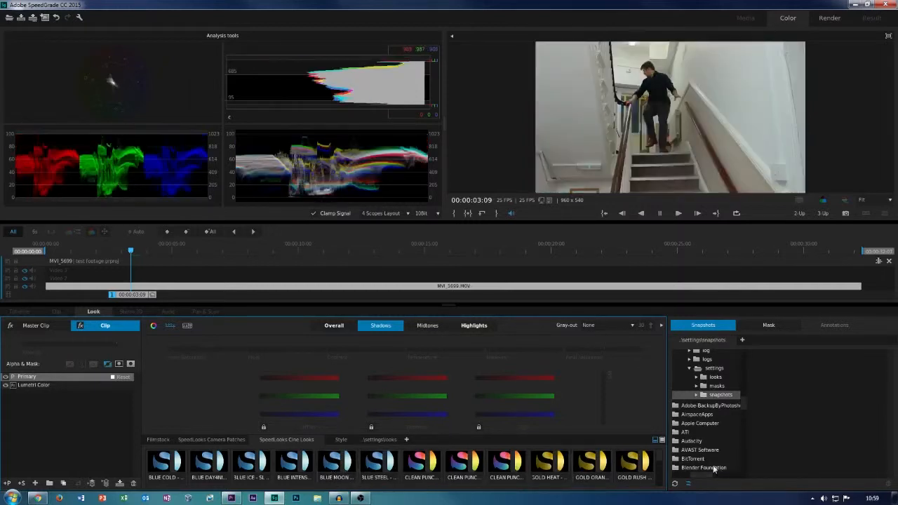
scroll(660, 459, "down", 5)
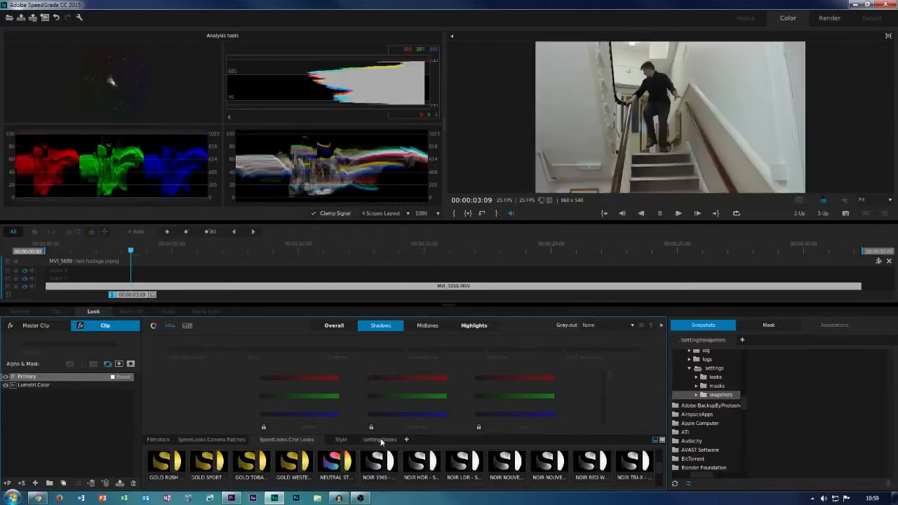
left_click(380, 439)
left_click(329, 440)
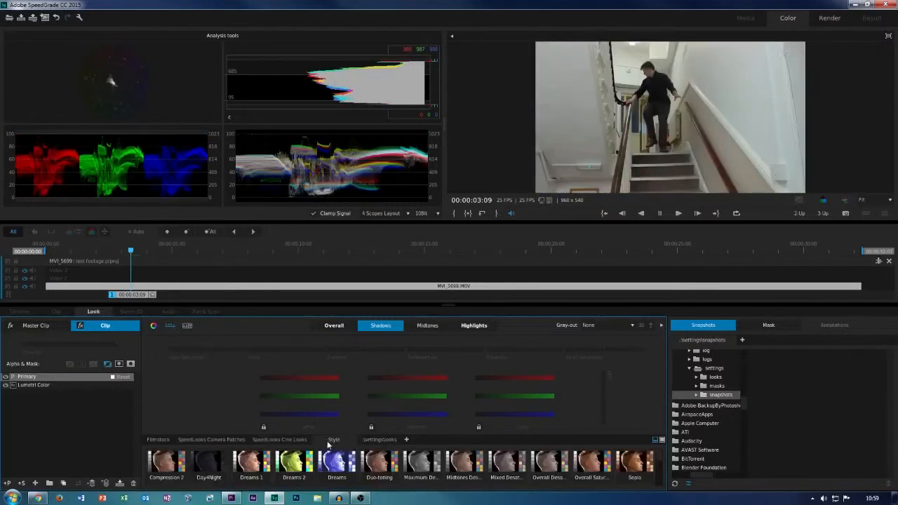
left_click(181, 440)
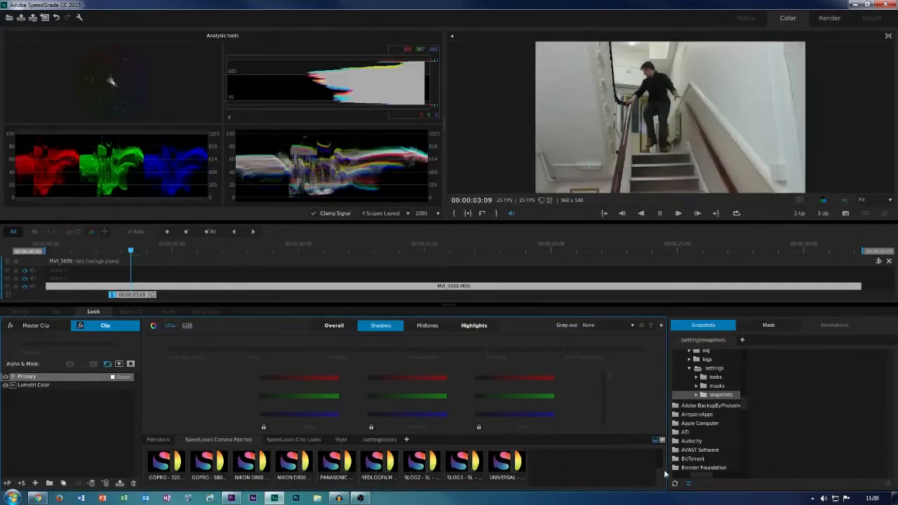
scroll(665, 463, "up", 3)
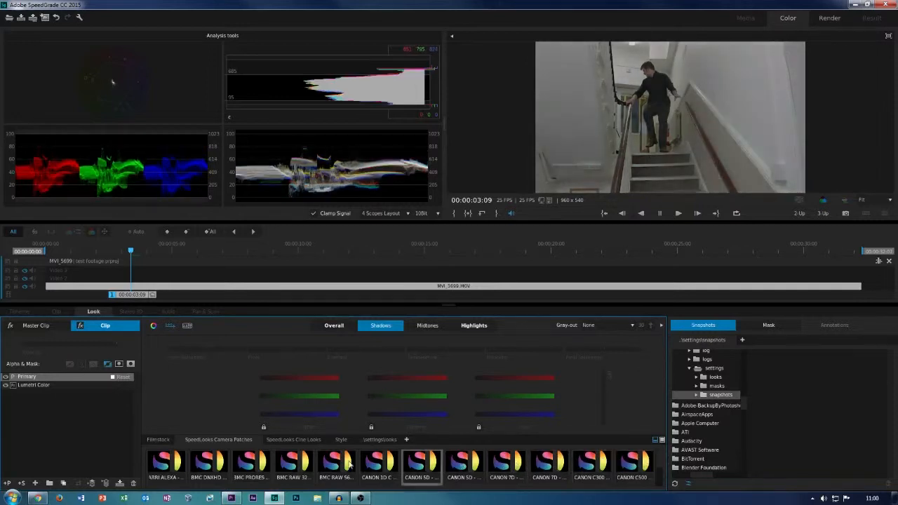
left_click(307, 439)
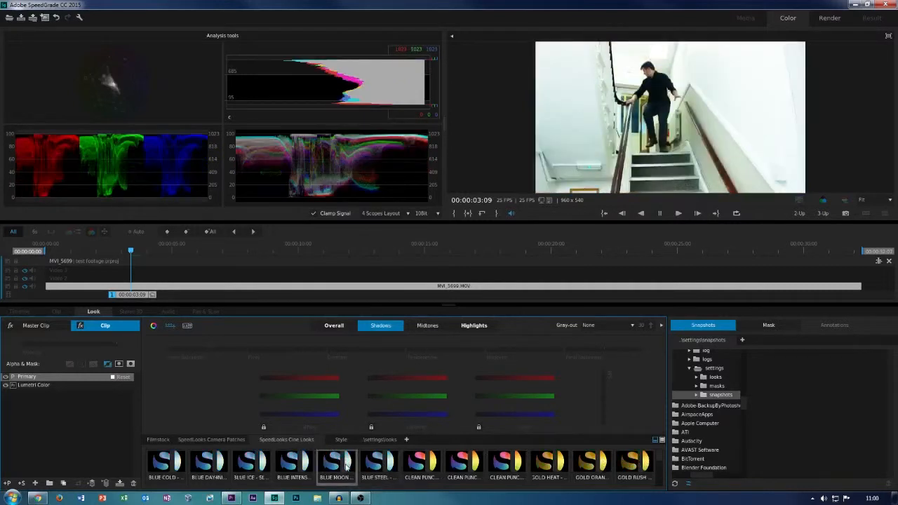
left_click_drag(345, 464, 348, 467)
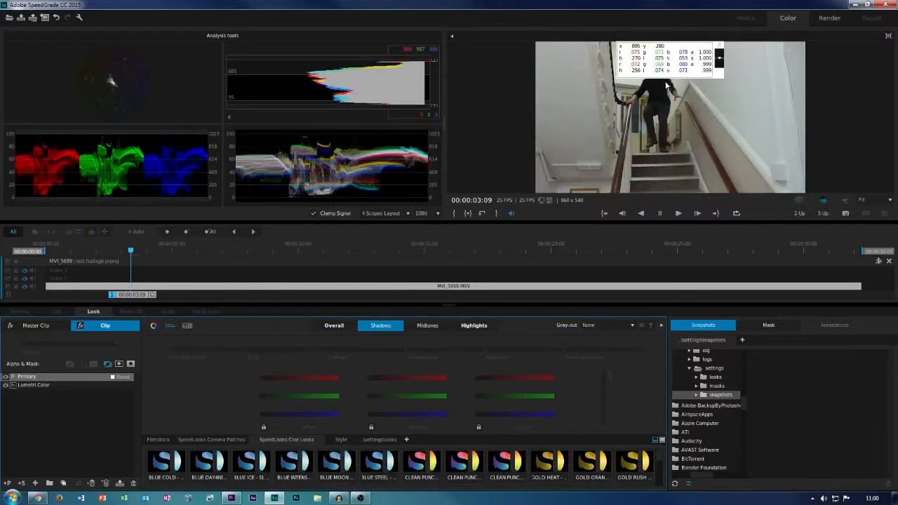
Step frame by frame through the footage around 00:00:03:09 to inspect the graded picture
key("Left")
key("Right")
key("Right")
key("Right")
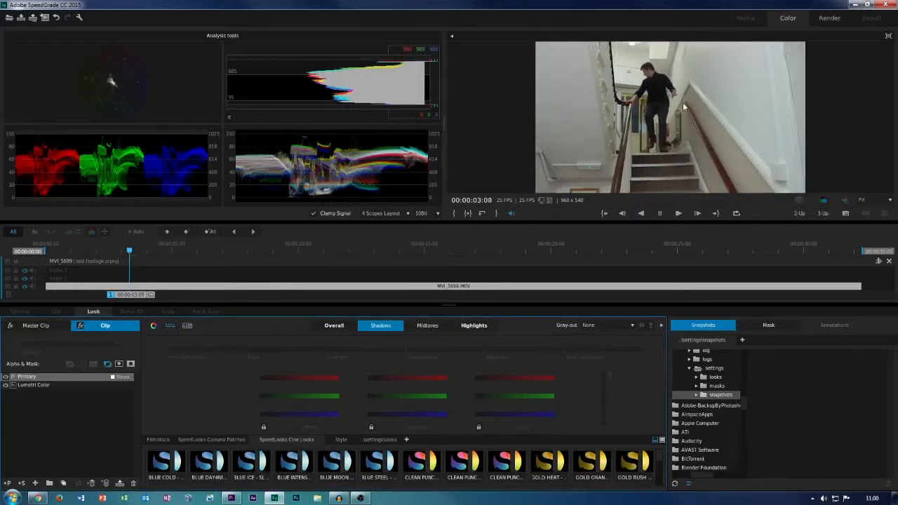
key("Right")
key("Right")
key("Right")
key("Right")
key("Right")
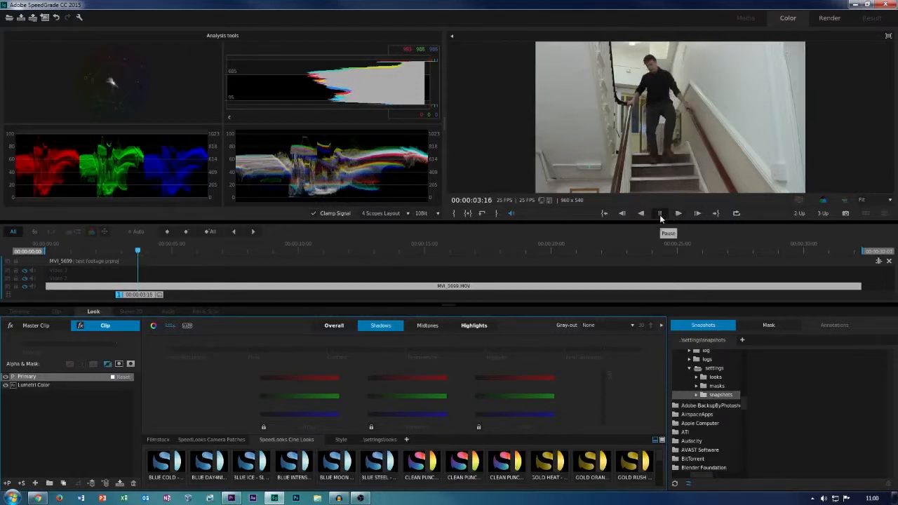
Play the graded clip and replay it from 00:00:02:01 to review the grade in motion
mouse_move(138, 251)
left_mouse_down()
mouse_move(130, 251)
mouse_move(158, 251)
mouse_move(138, 251)
left_mouse_up()
key("space")
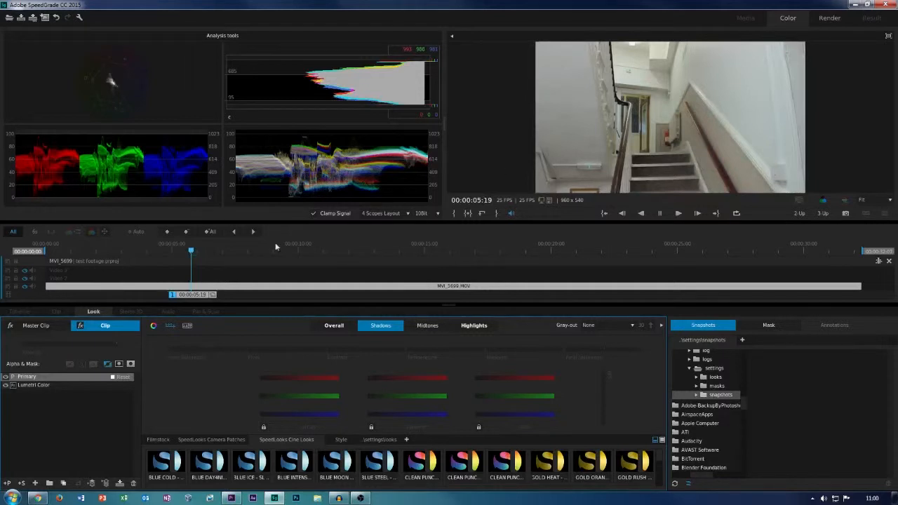
left_click_drag(191, 251, 98, 281)
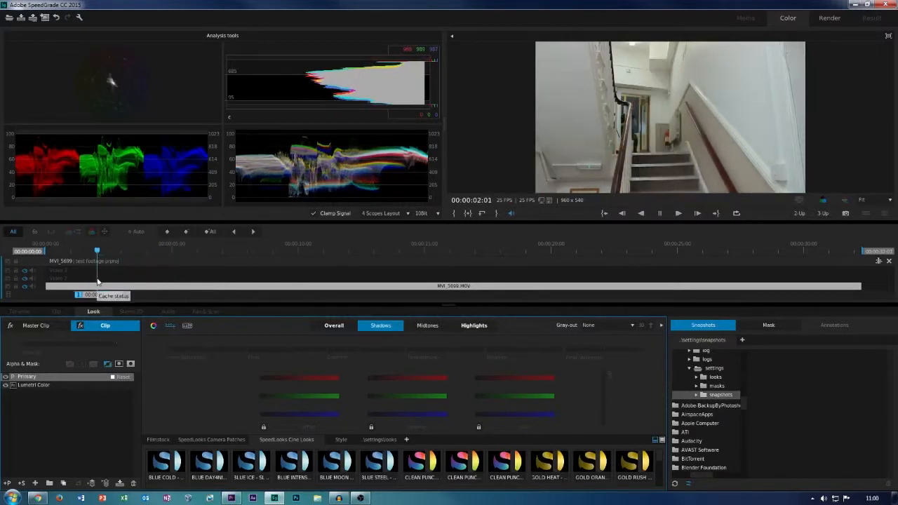
key("space")
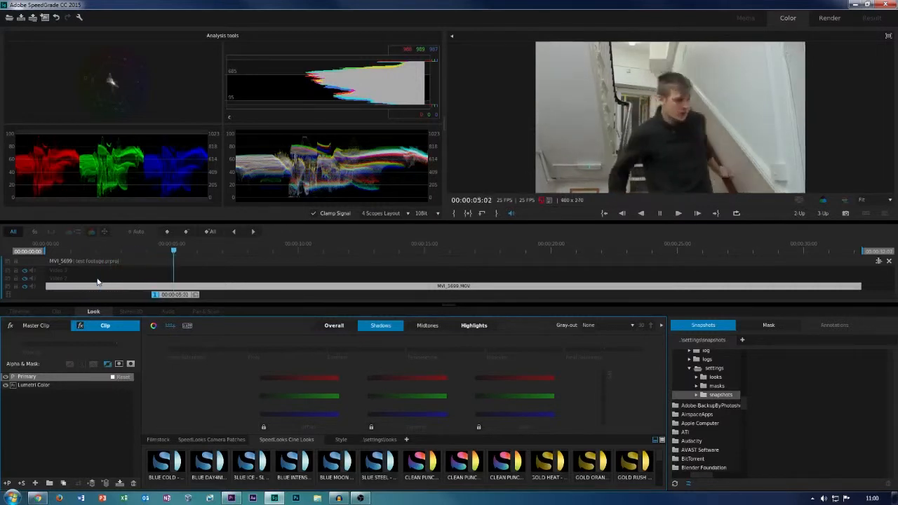
key("space")
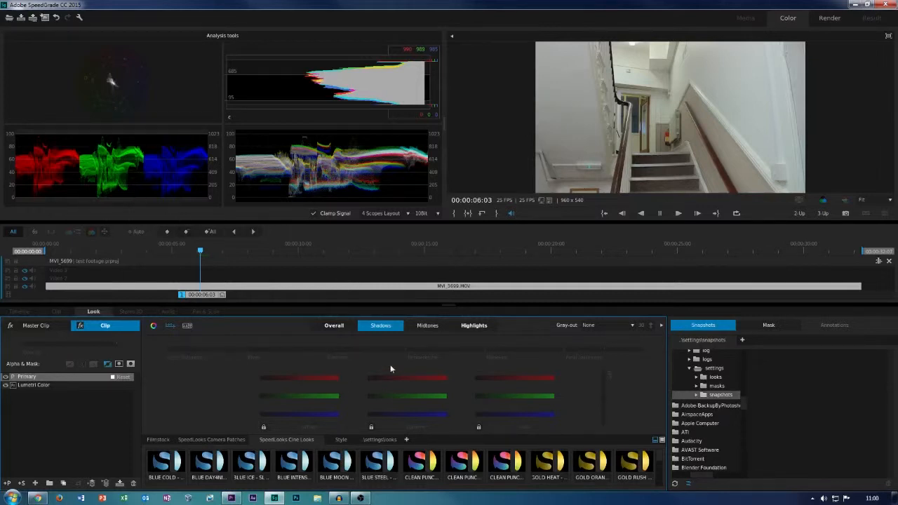
Show the Shadows colour wheels, shift the Gain slightly toward blue and set the Offset near neutral, judging the tint at 00:00:09:24
left_click(153, 326)
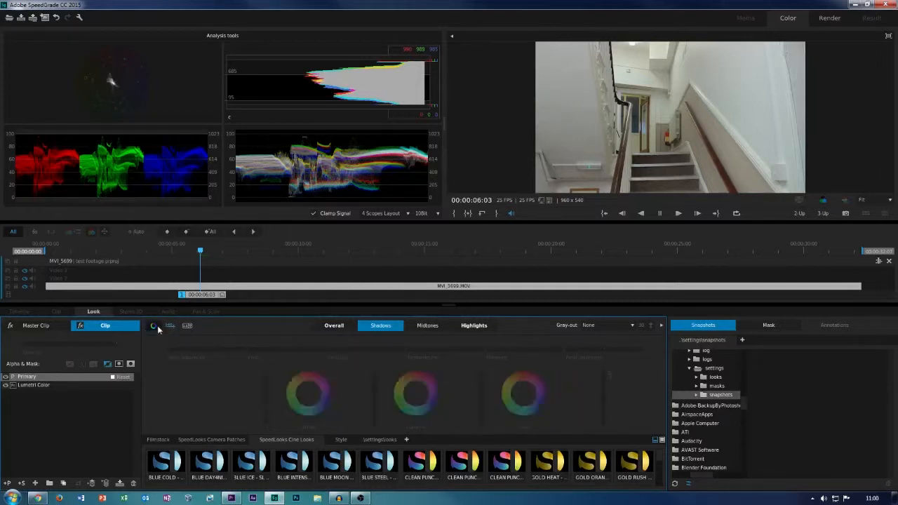
left_click(307, 395)
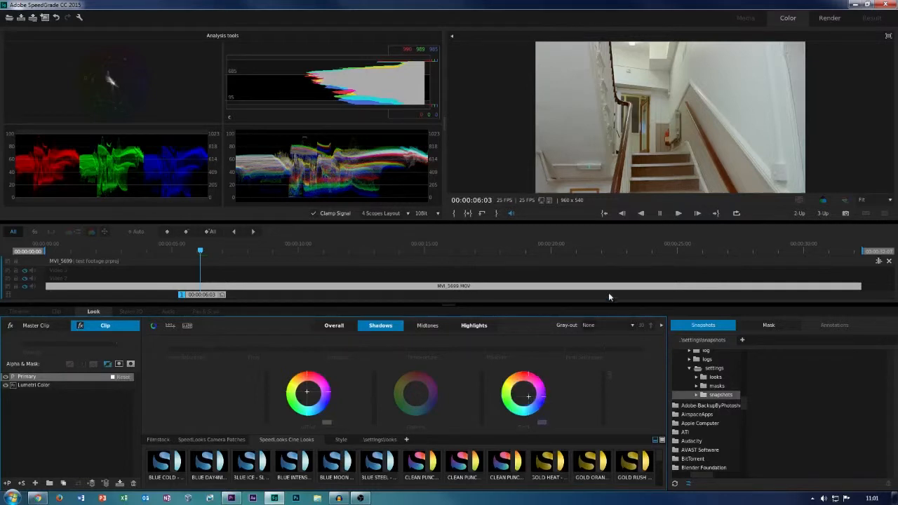
left_click(624, 211)
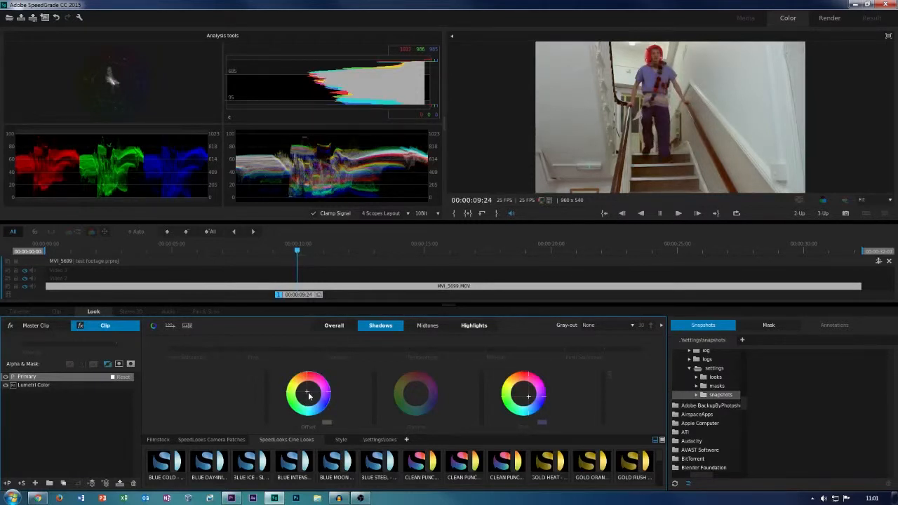
left_click_drag(309, 395, 306, 391)
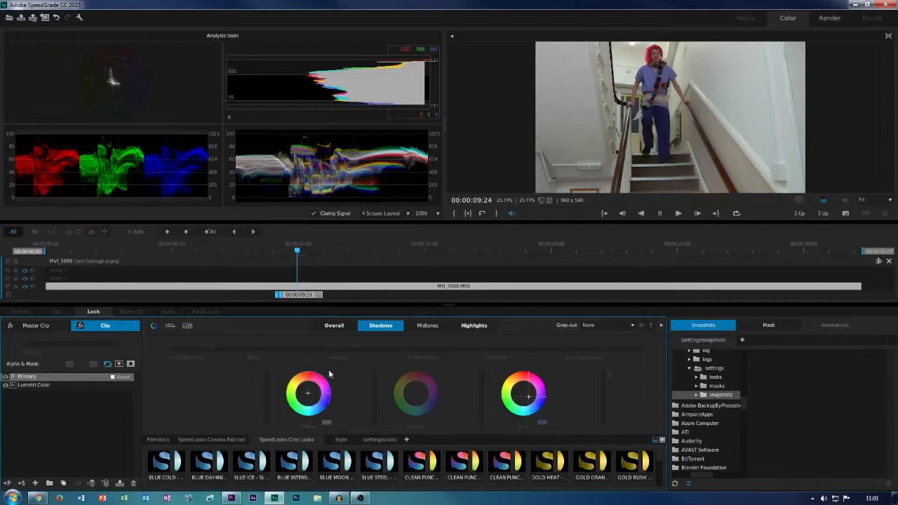